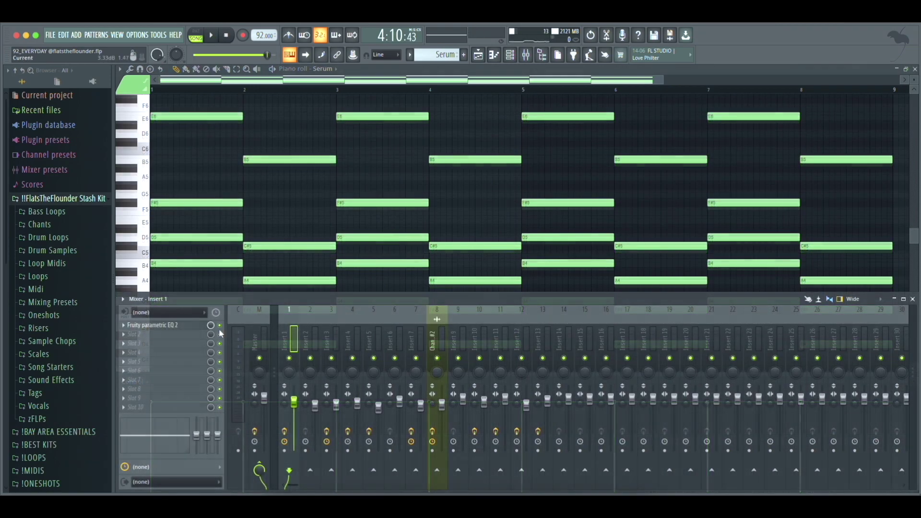
# Step: Inspect the Fruity Parametric EQ 2 curve on Insert 1 and play back the Omnisphere chord pattern
pyautogui.click(163, 325)
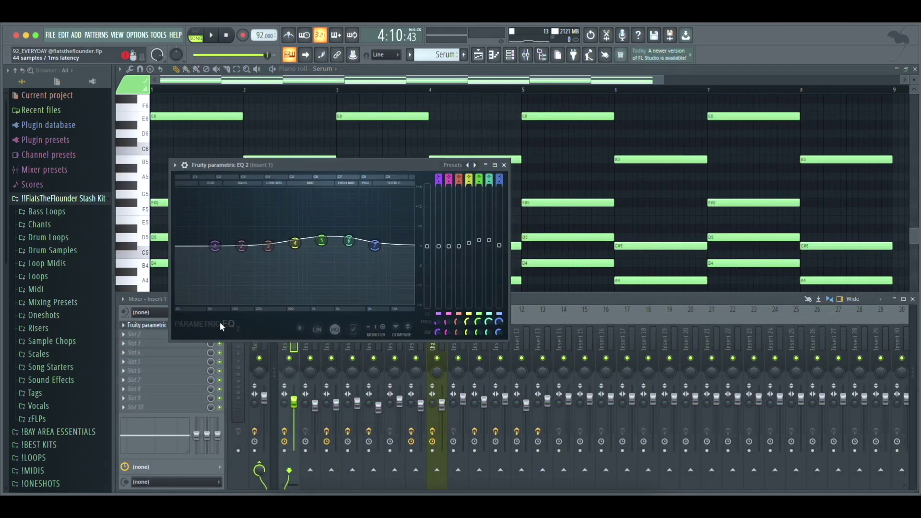
pyautogui.click(506, 166)
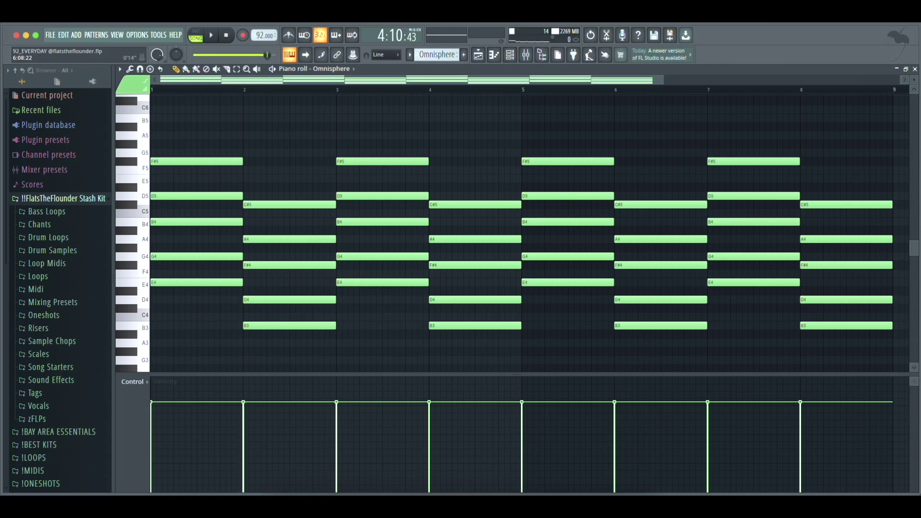
pyautogui.press('space')
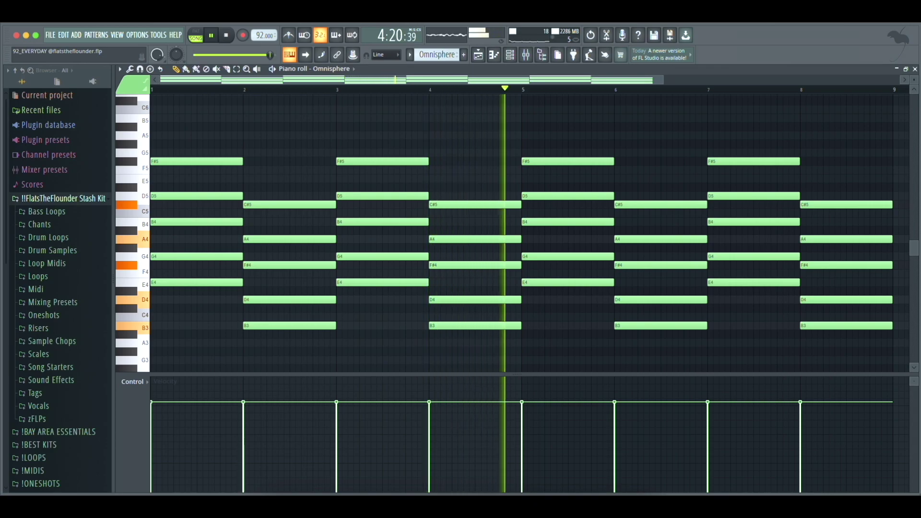
pyautogui.press('space')
# Step: Inspect the American Init preset in the Analog Lab V channel and play its chord pattern in the piano roll
pyautogui.click(510, 55)
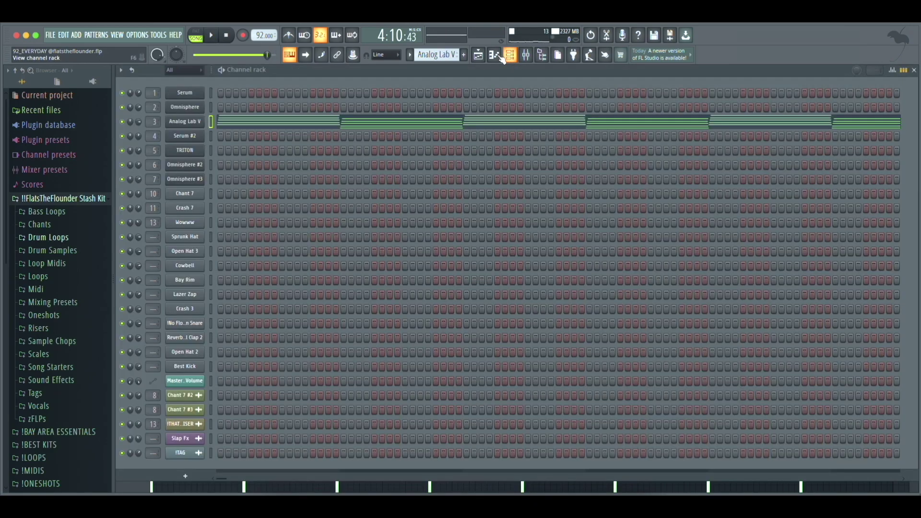
pyautogui.click(180, 121)
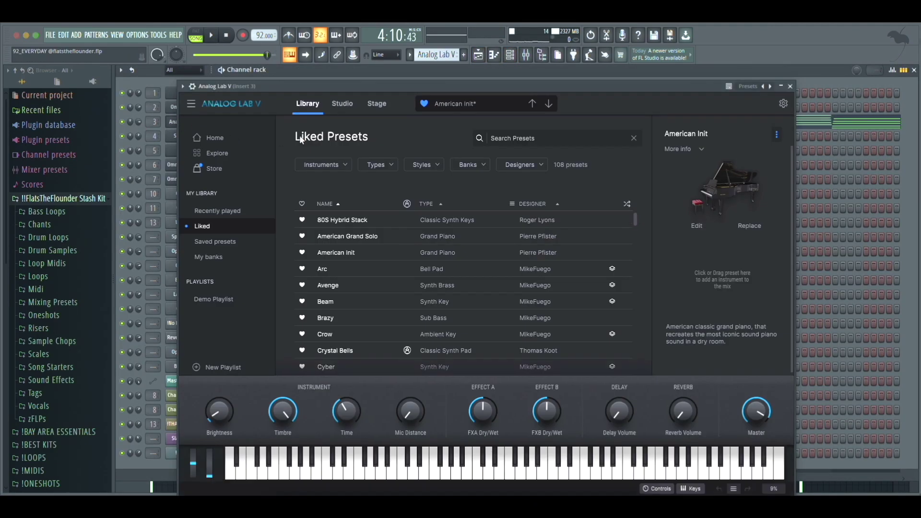
pyautogui.click(791, 87)
pyautogui.click(450, 125)
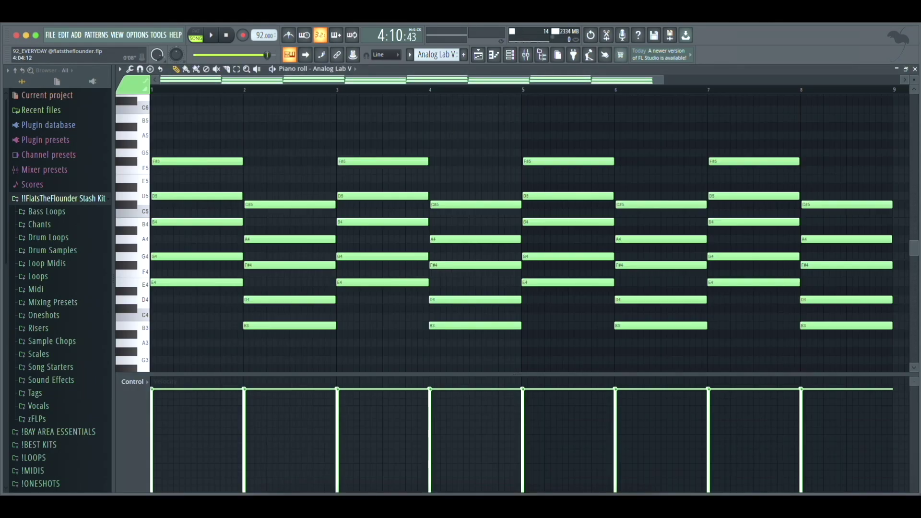
pyautogui.press('space')
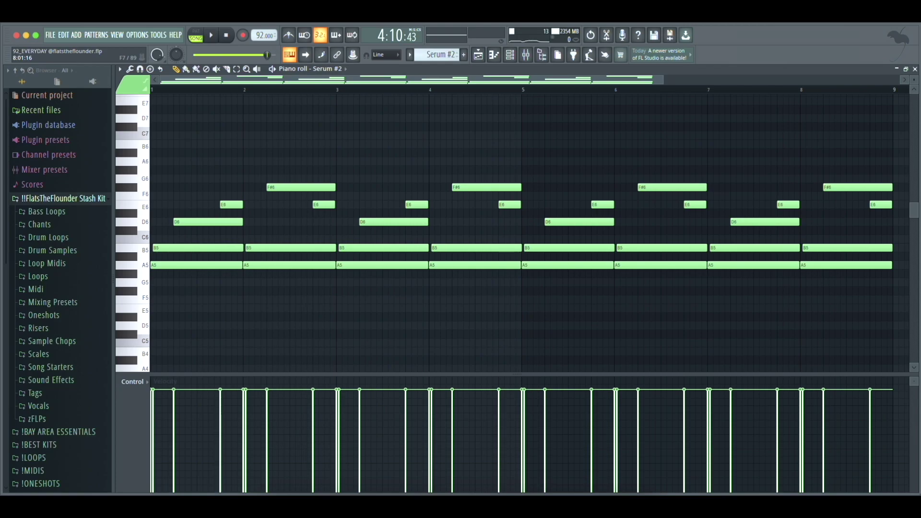
# Step: Play the Serum #2 melody, and examine the TRITON channel's instrument and note pattern during playback
pyautogui.press('space')
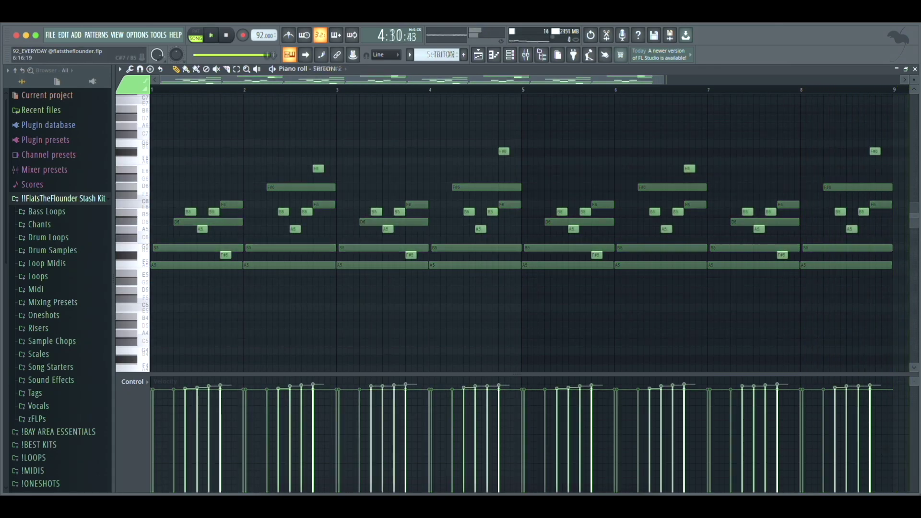
pyautogui.click(510, 54)
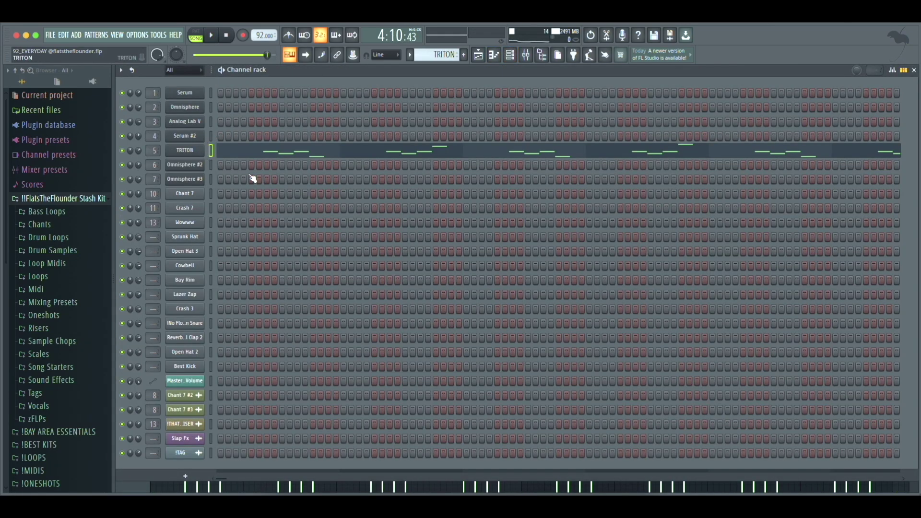
pyautogui.click(184, 150)
pyautogui.click(753, 95)
pyautogui.click(753, 152)
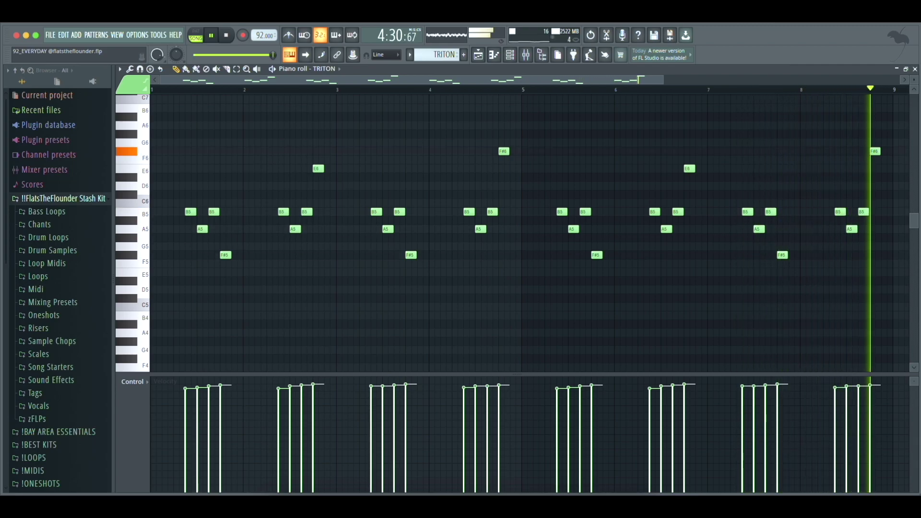
pyautogui.press('space')
# Step: Examine the Fruity Delay 3 and ValhallaVintageVerb settings on TRITON's mixer track, Insert 5
pyautogui.click(527, 54)
pyautogui.click(144, 327)
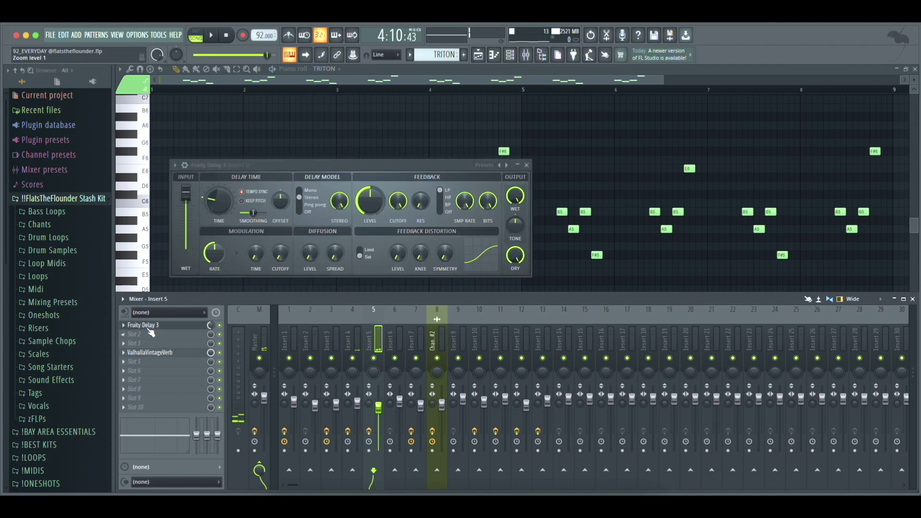
pyautogui.click(527, 166)
pyautogui.click(147, 353)
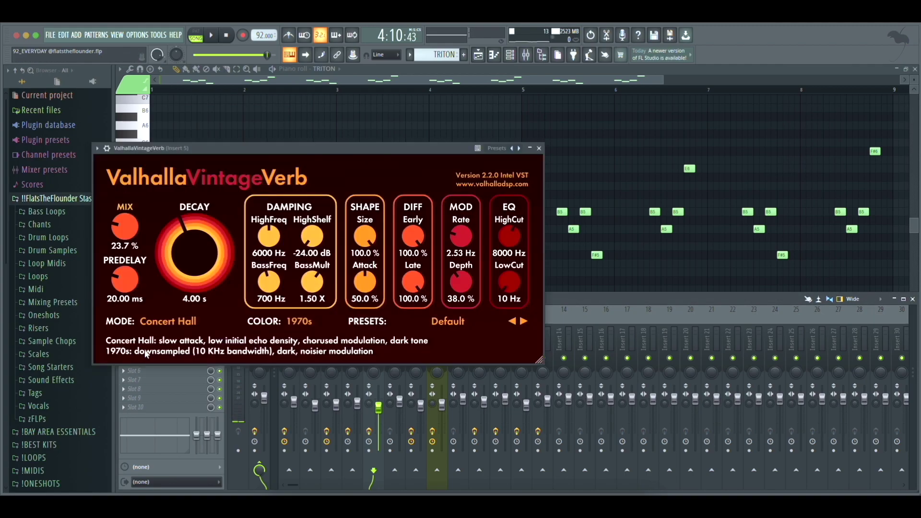
pyautogui.click(540, 149)
# Step: Inspect the Omnisphere #2 and Omnisphere #3 bass patches and listen to both bass patterns in the playlist
pyautogui.press('F5')
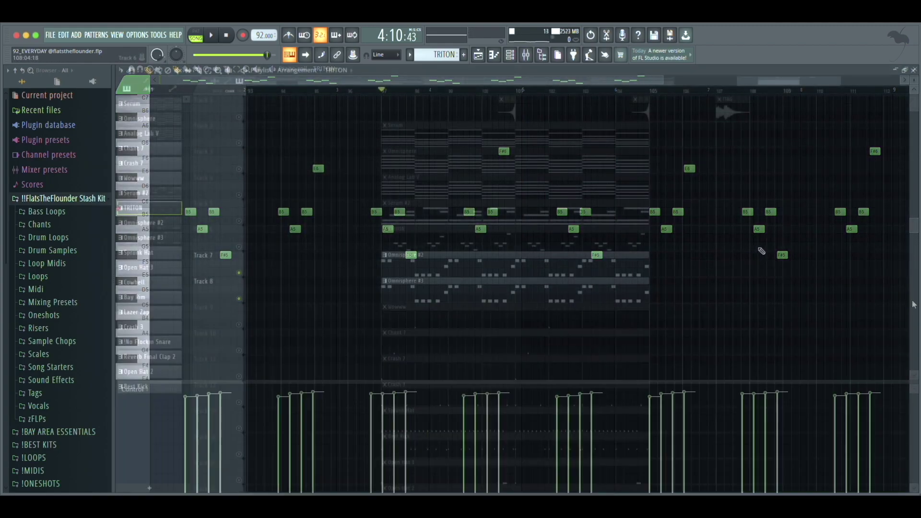
pyautogui.click(510, 62)
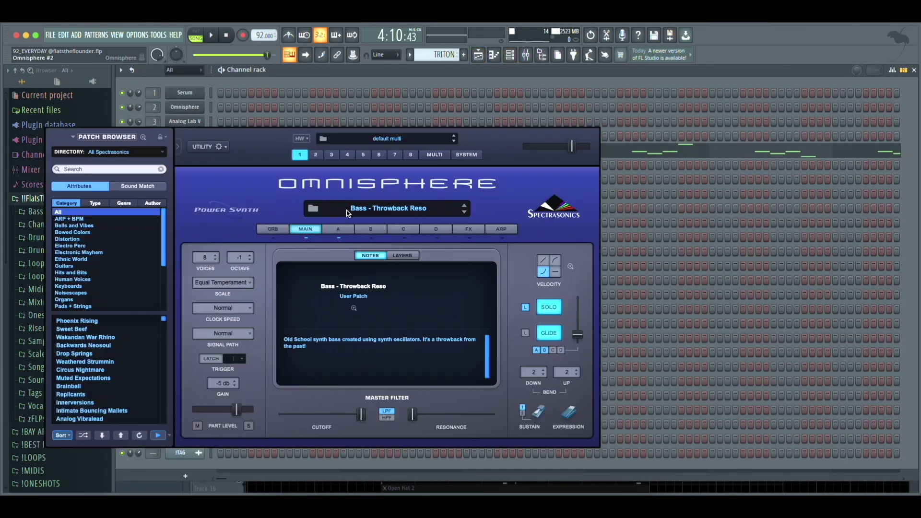
pyautogui.click(596, 98)
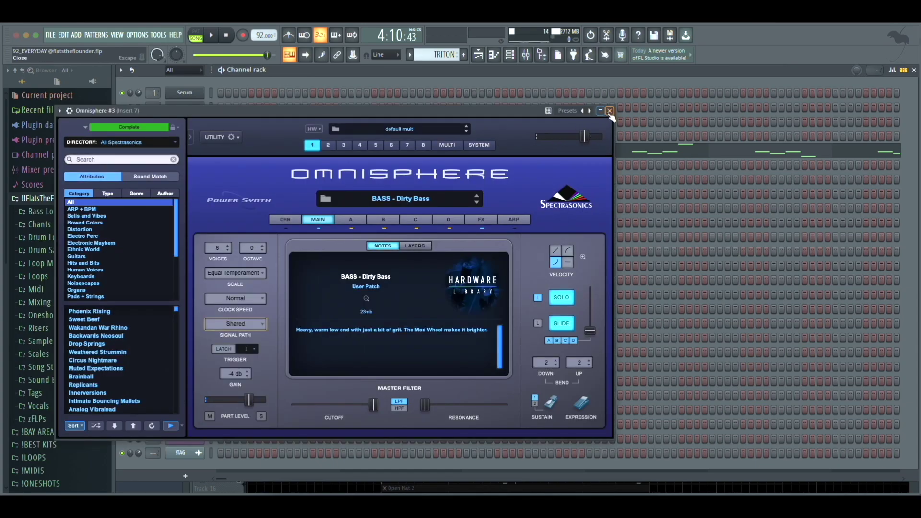
pyautogui.click(609, 112)
pyautogui.click(914, 70)
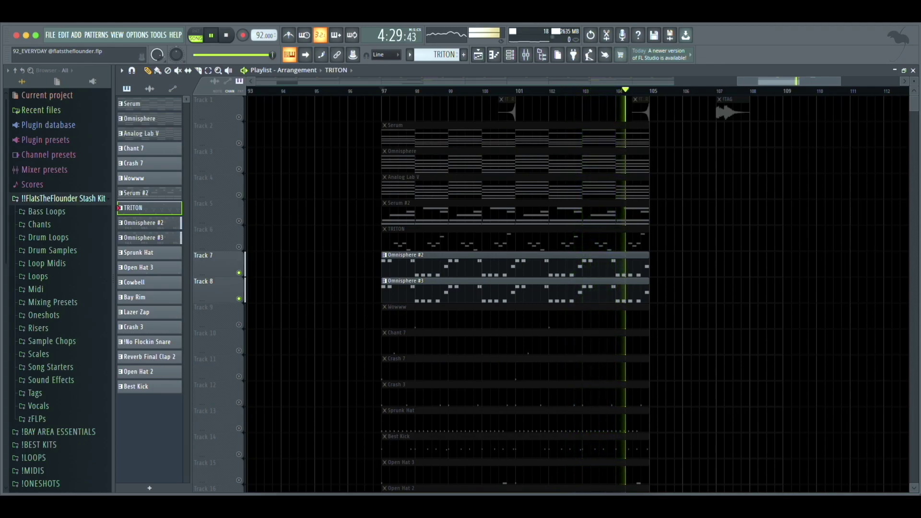
pyautogui.press('space')
# Step: Unmute playlist tracks 9 to 12, from Wowww to Crash 3, and play back the Sprunk Hat pattern
pyautogui.moveTo(239, 324); pyautogui.dragTo(239, 402)
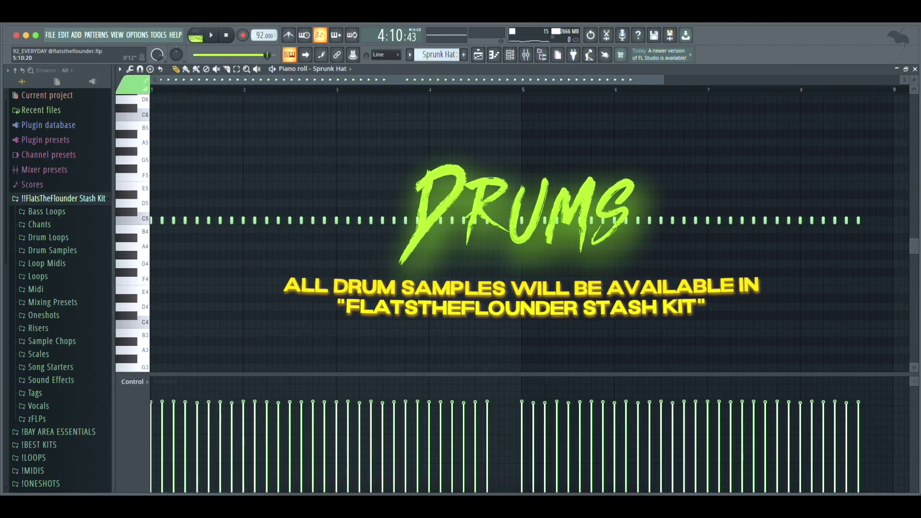
pyautogui.press('space')
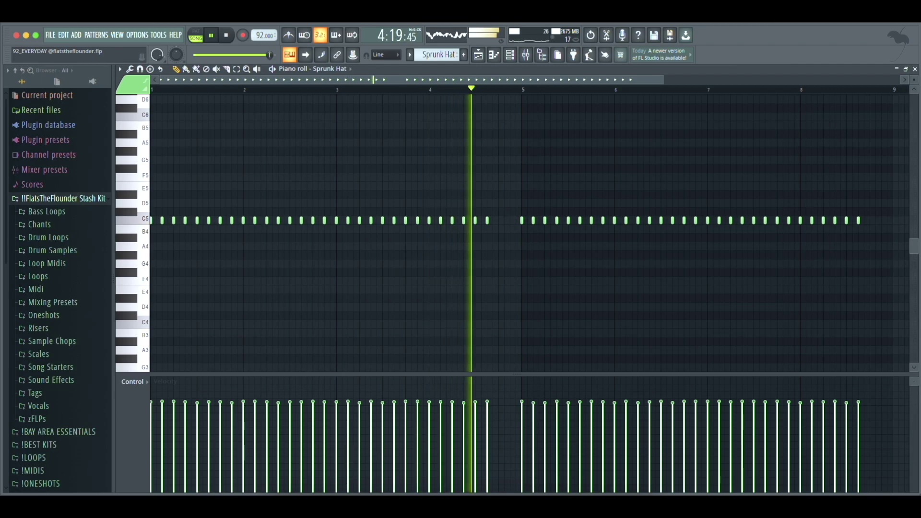
pyautogui.press('space')
# Step: Open the Best Kick pattern from the playlist in the piano roll and play it back
pyautogui.press('F5')
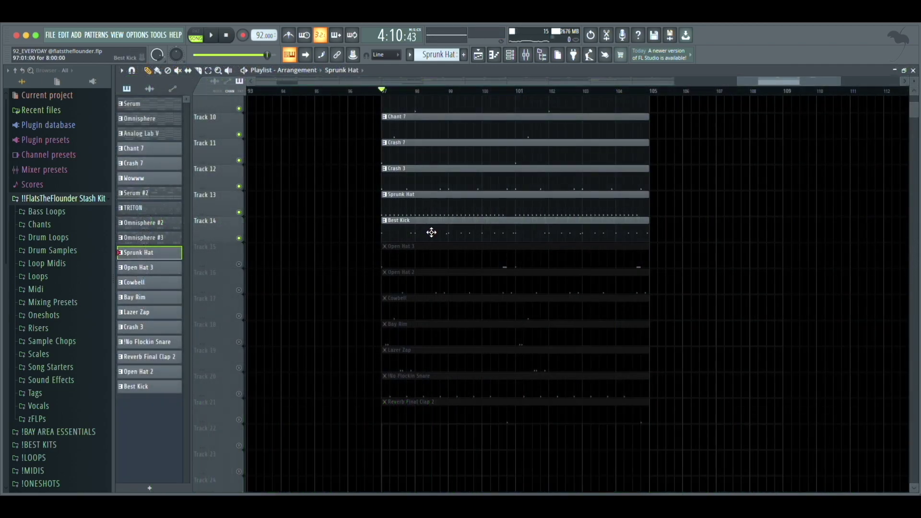
pyautogui.doubleClick(432, 230)
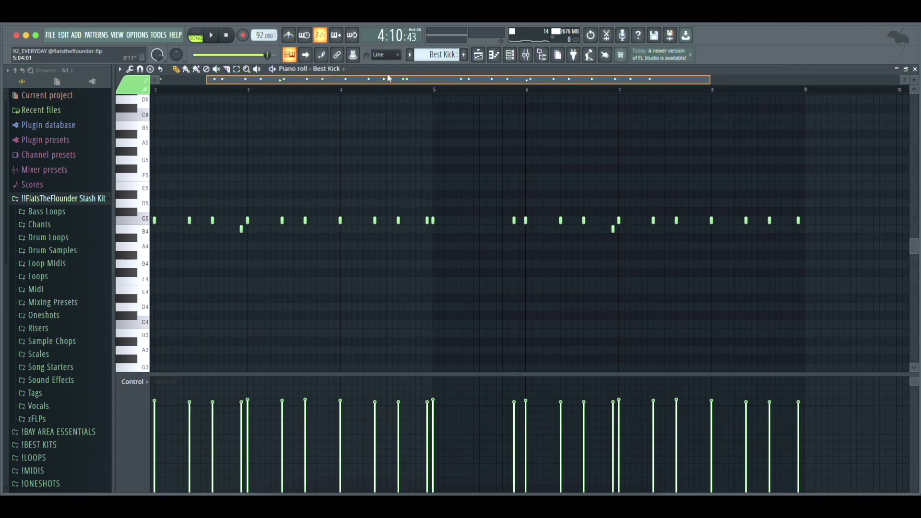
pyautogui.press('space')
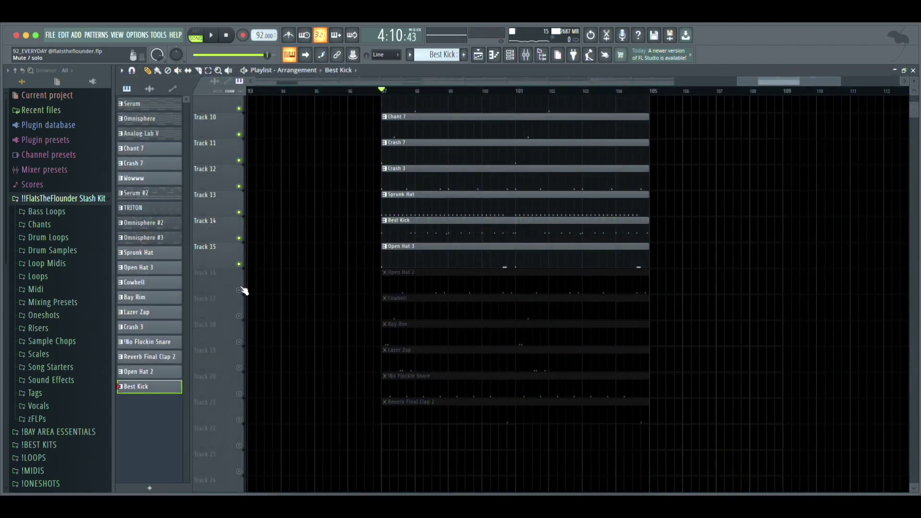
# Step: Unmute the Open Hat 2, Cowbell, Bay Rim and Lazer Zap tracks, auditioning the drums as they are added
pyautogui.click(239, 290)
pyautogui.press('space')
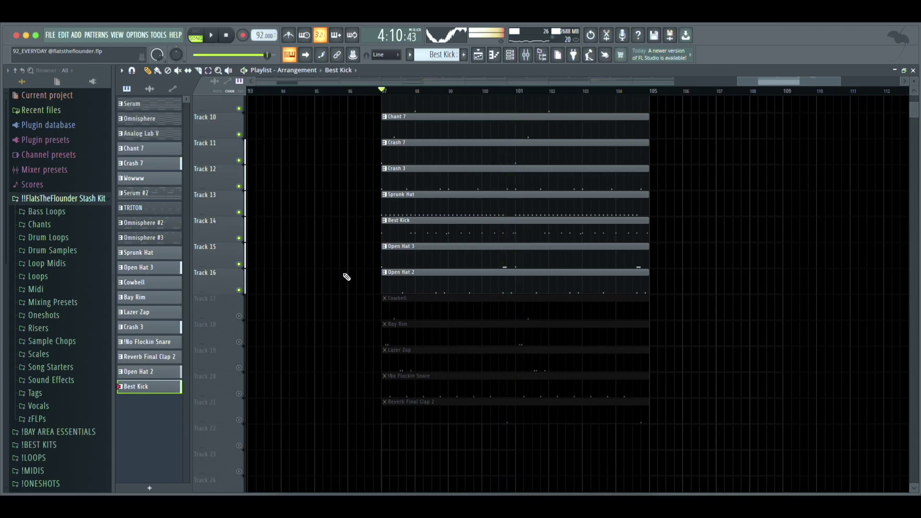
pyautogui.moveTo(240, 320); pyautogui.dragTo(243, 373)
pyautogui.press('space')
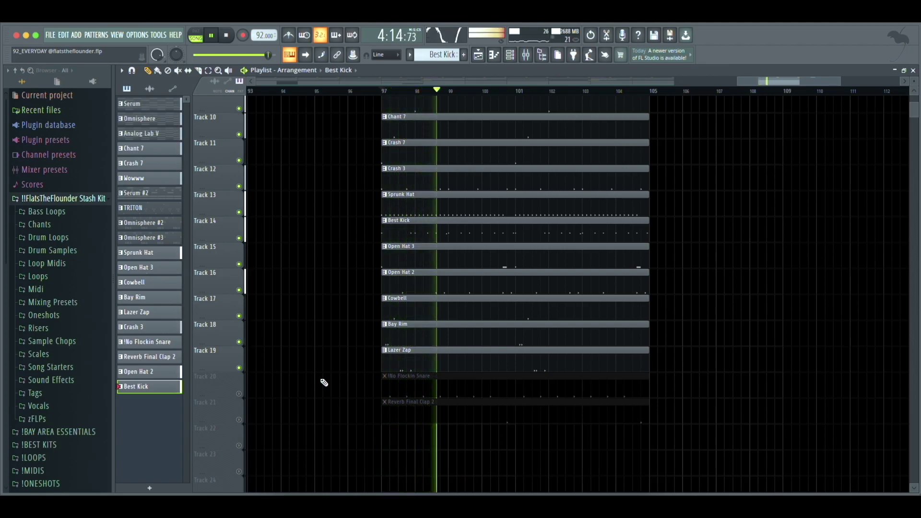
# Step: Unmute the !No Flockin Snare and Reverb Final Clap 2 tracks and play the complete drum loop
pyautogui.moveTo(244, 395); pyautogui.dragTo(243, 420)
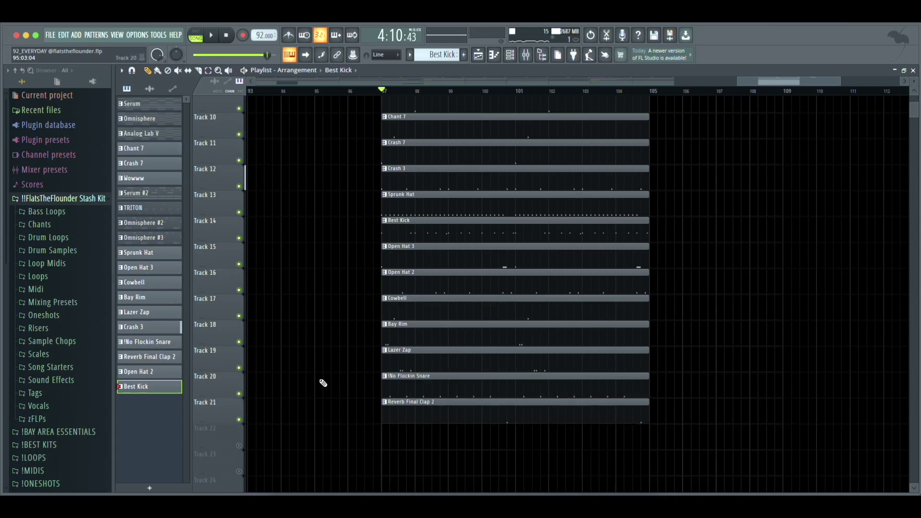
pyautogui.press('space')
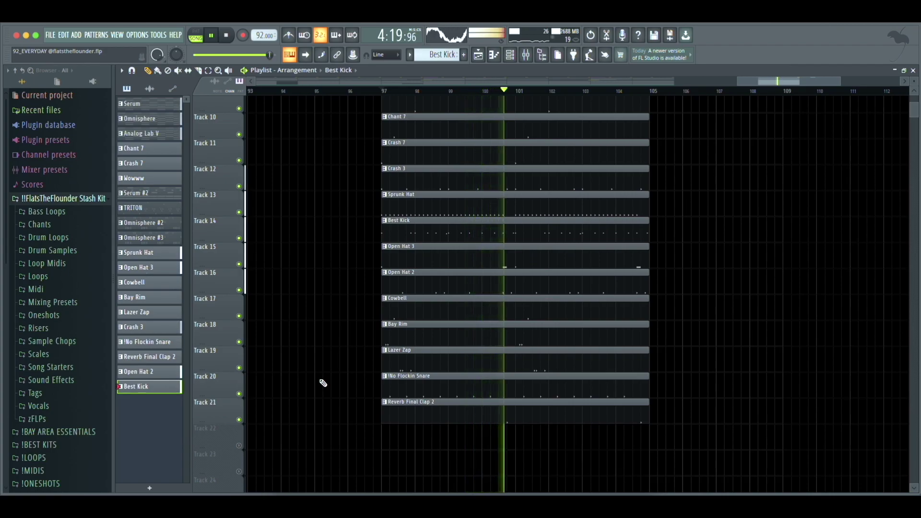
pyautogui.scroll(3, 323, 383)
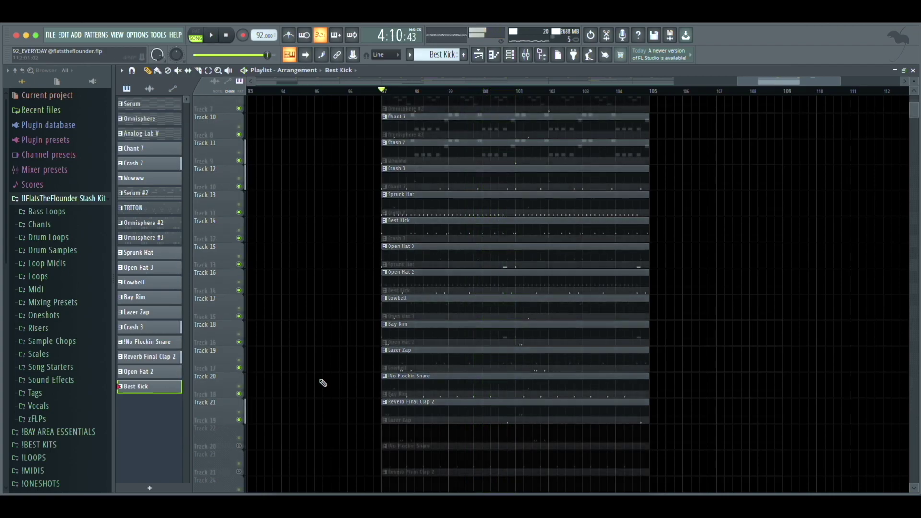
pyautogui.press('space')
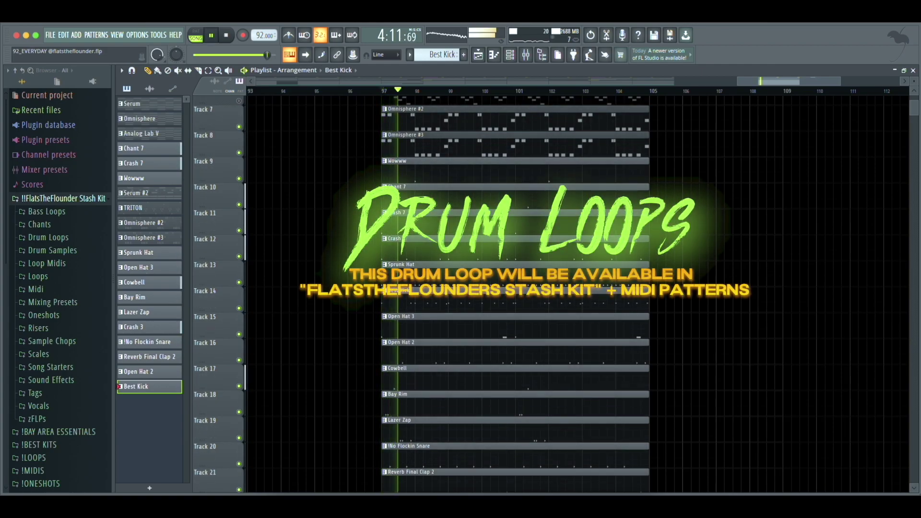